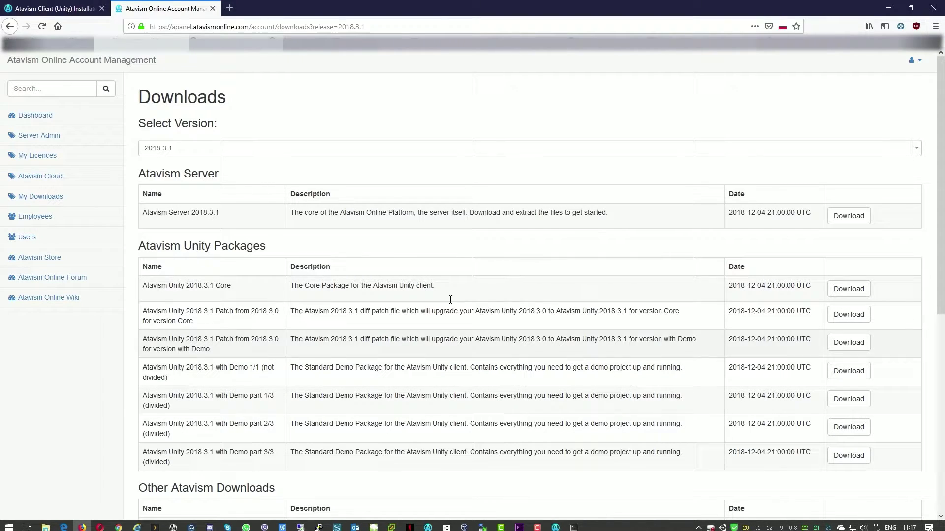
Switch to Unity Hub and create a new project named Tutorial with the 3D template.
left_click(895, 6)
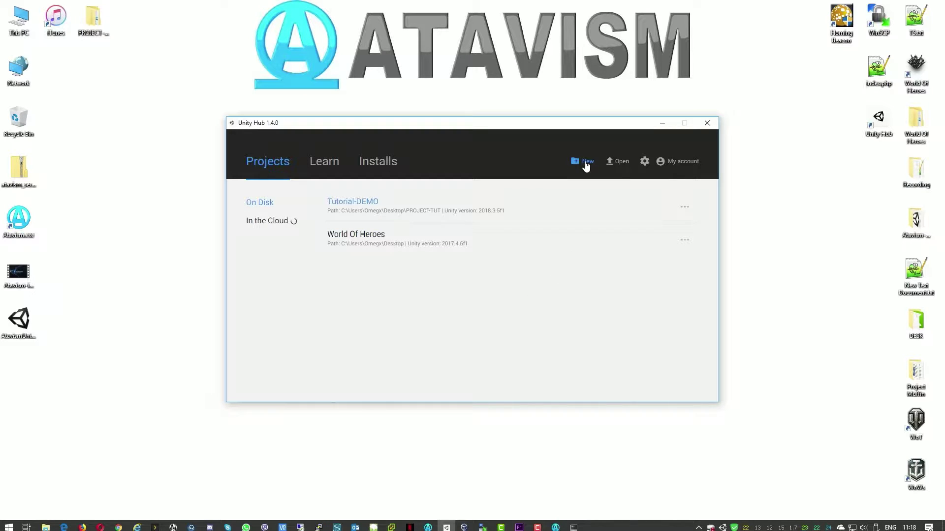
left_click(586, 167)
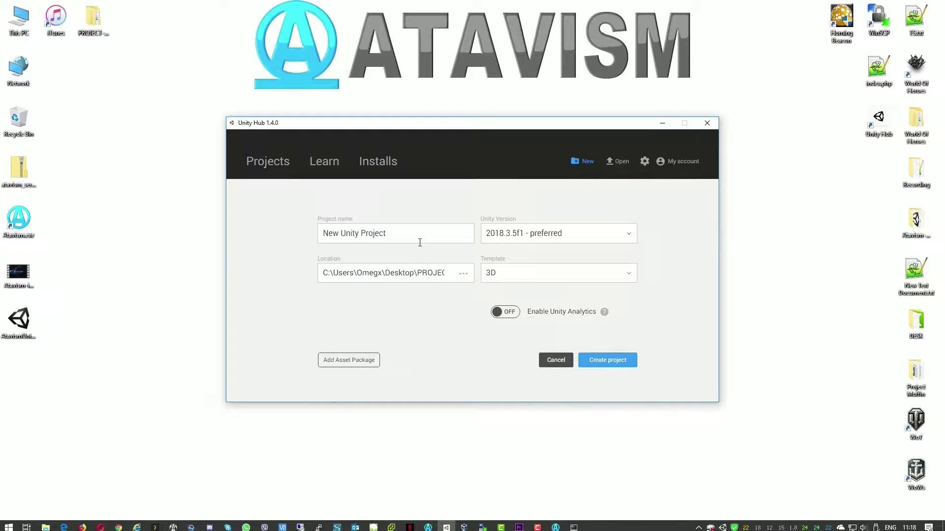
left_click(393, 233)
left_click_drag(393, 233, 189, 257)
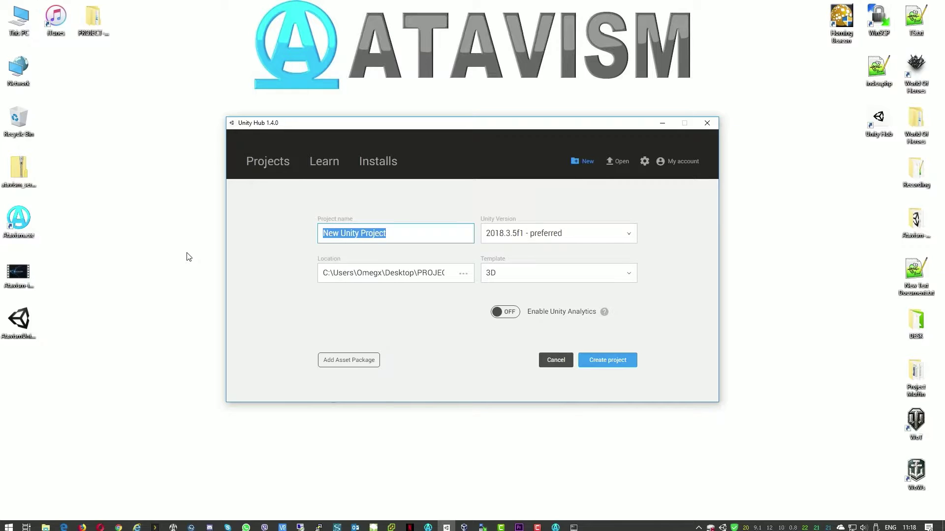
type("Tut")
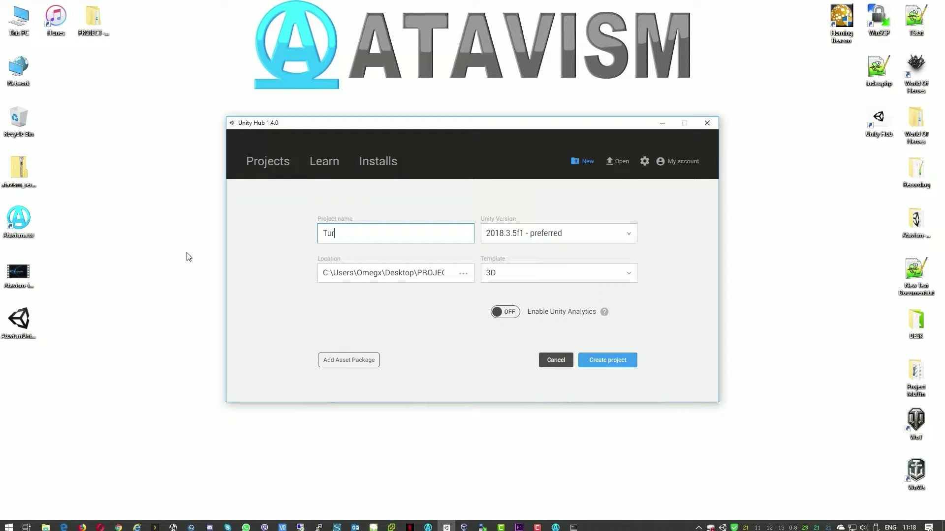
type("orial")
left_click(555, 274)
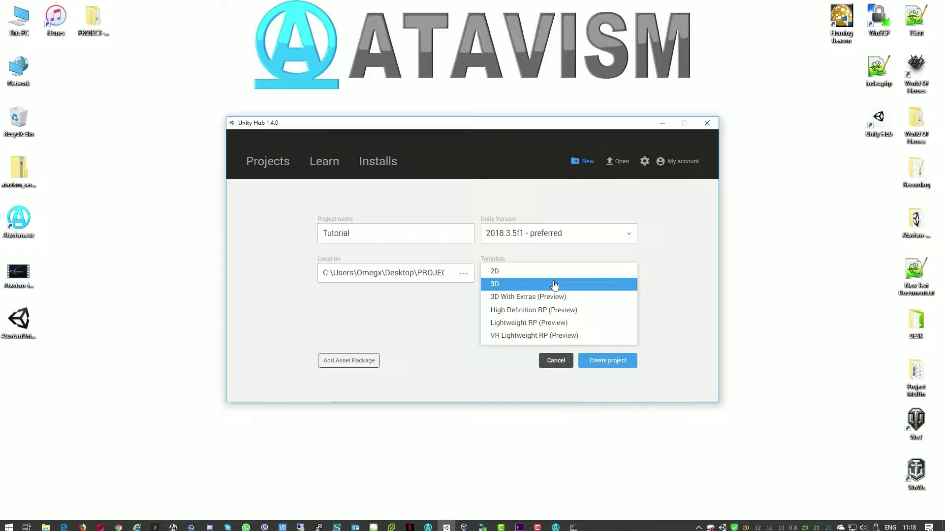
left_click(555, 285)
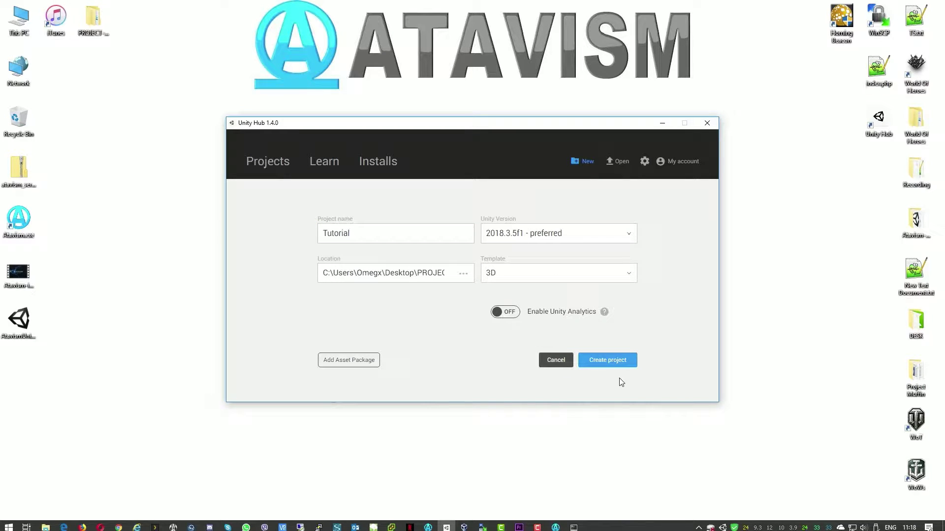
left_click(606, 361)
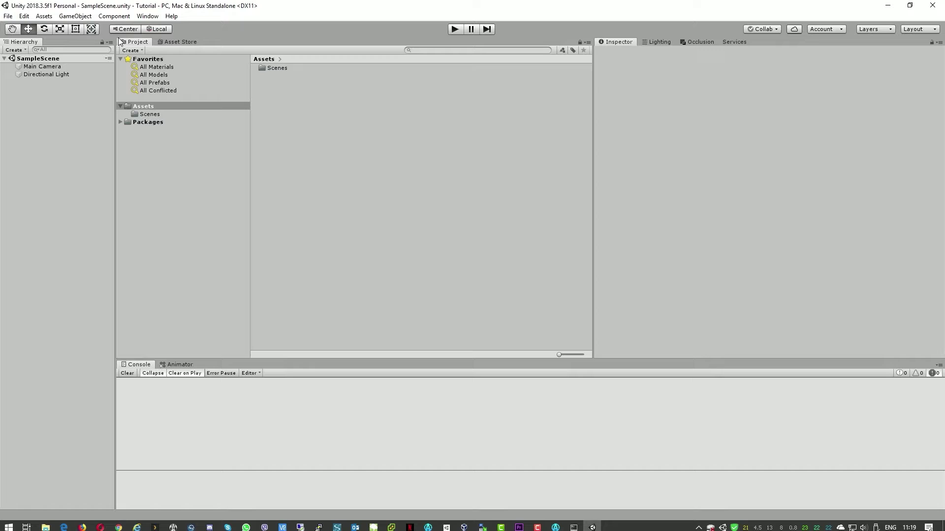
Remove the TextMesh Pro package from the project with the Package Manager.
left_click(138, 17)
left_click(175, 78)
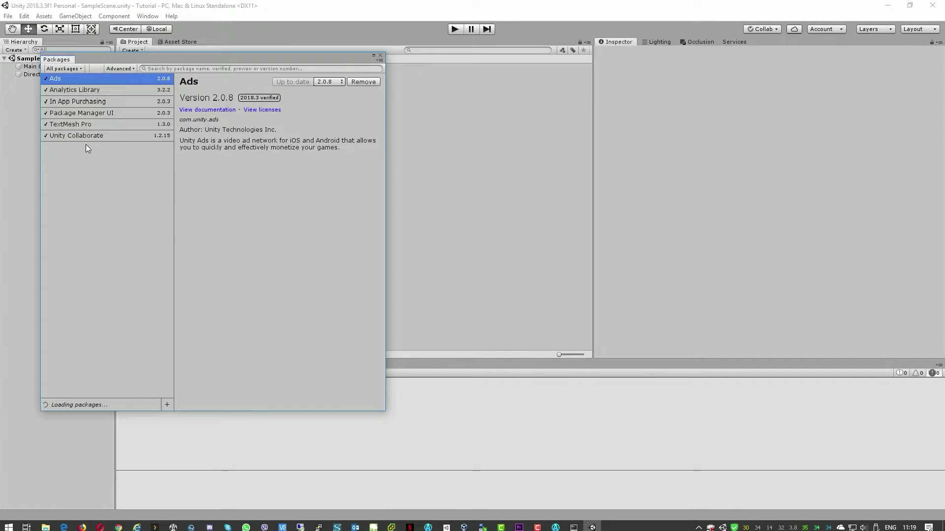
left_click(76, 205)
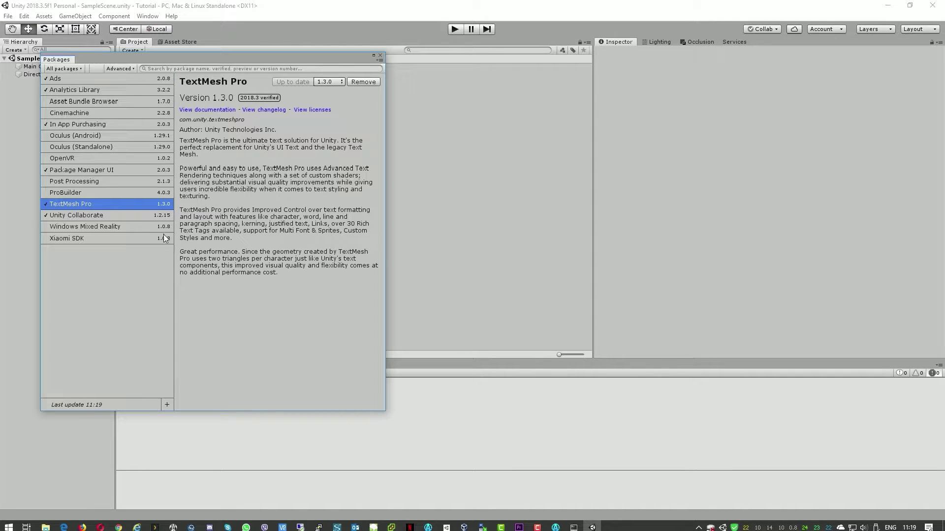
left_click(362, 81)
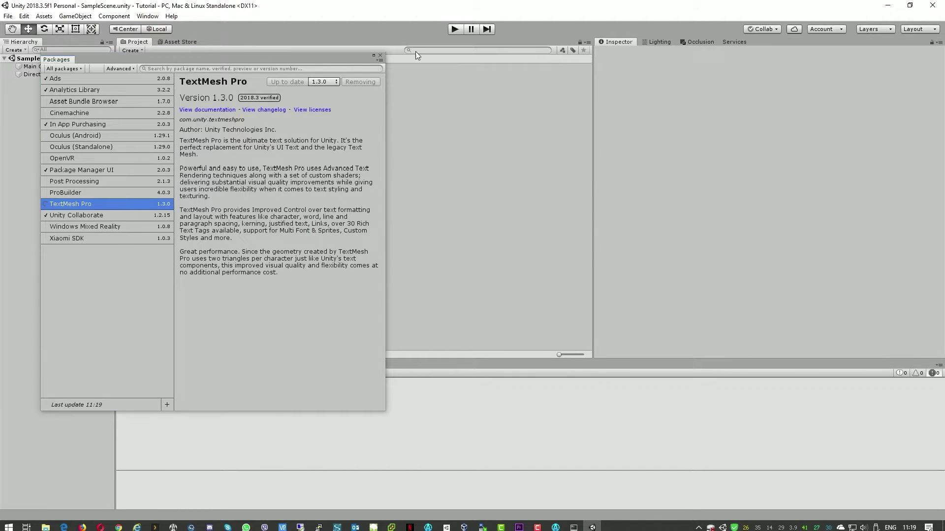
left_click(380, 55)
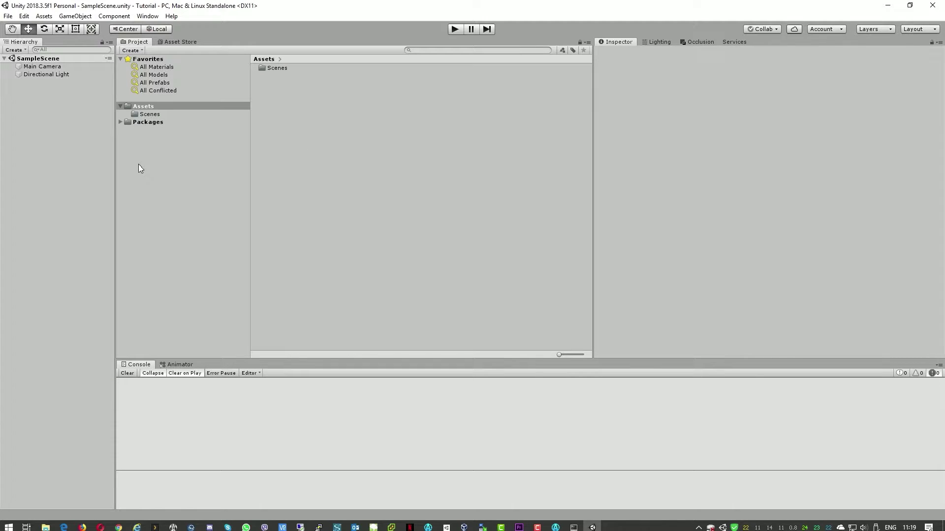
Set the rendering Color Space to Linear in the project's Player settings.
left_click(24, 16)
left_click(66, 237)
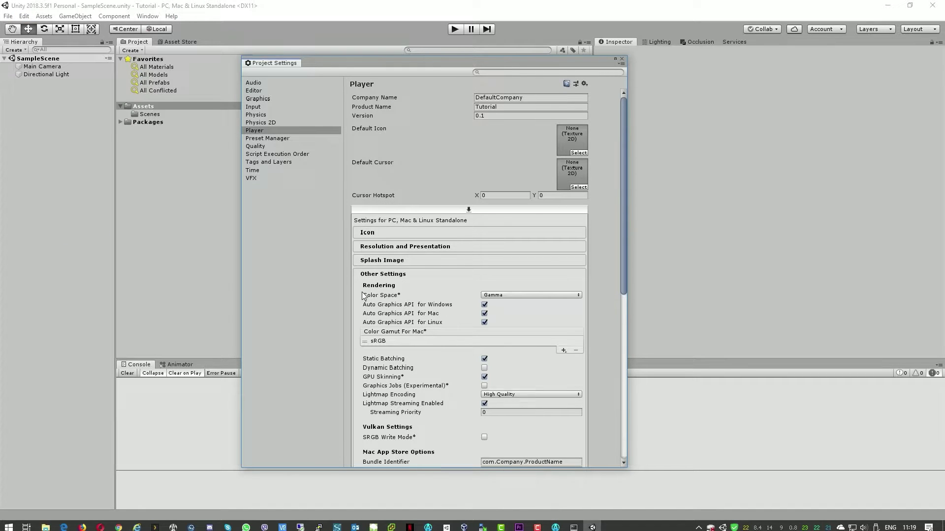
left_click(520, 295)
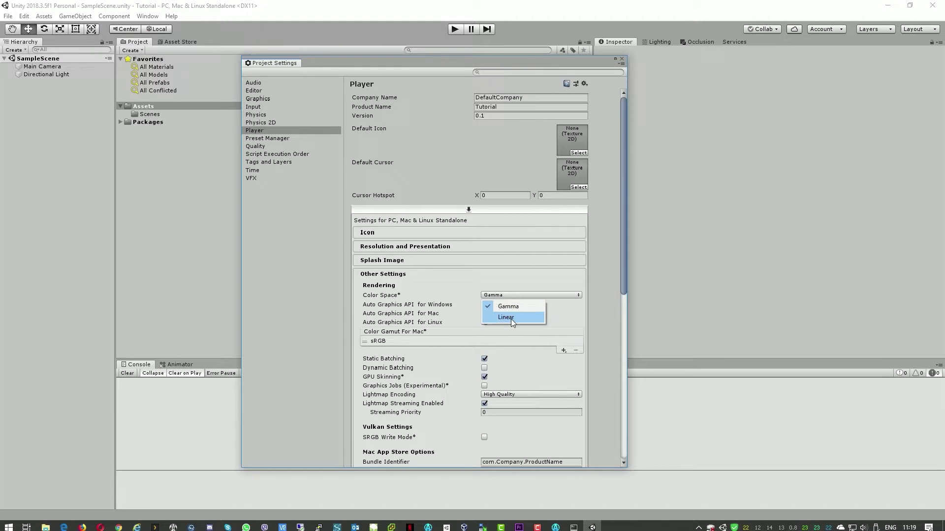
left_click(511, 318)
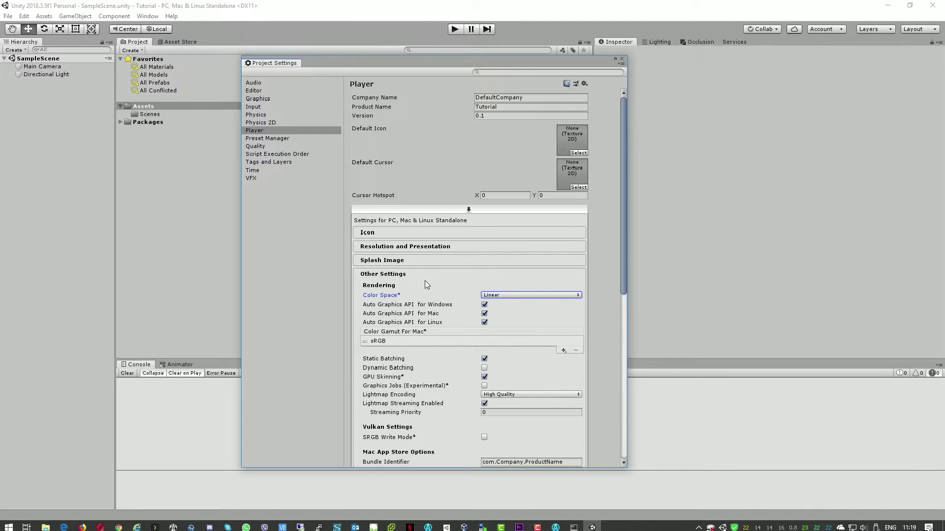
Enable Graphics Jobs (Experimental) and Dynamic Batching in the Player's rendering settings.
scroll(426, 284, "down", 4)
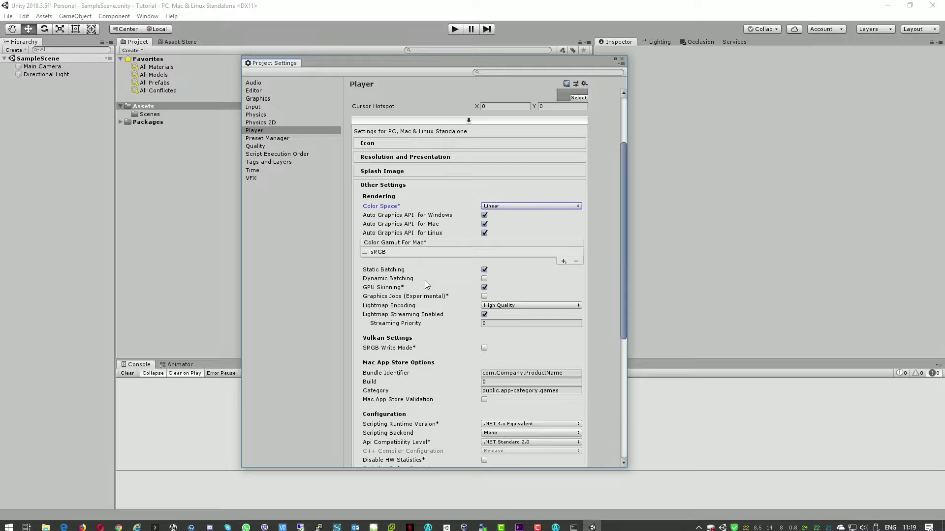
scroll(425, 284, "down", 1)
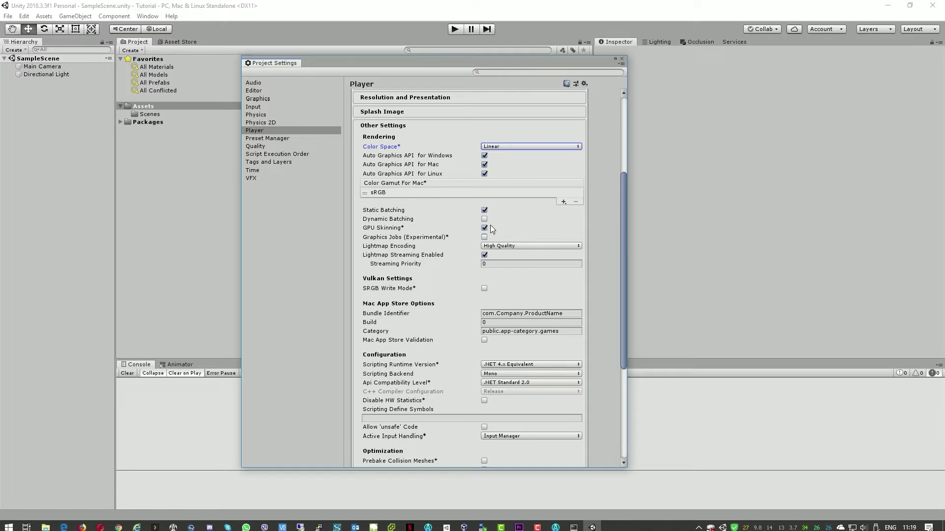
left_click(484, 237)
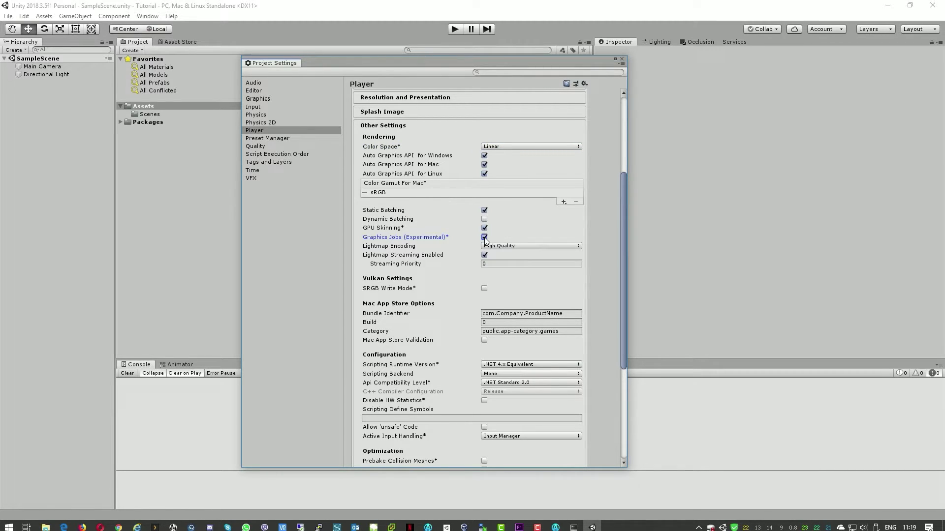
left_click(485, 219)
Enable Prebake Collision Meshes in the Player's optimization settings and close the project settings.
scroll(447, 375, "down", 4)
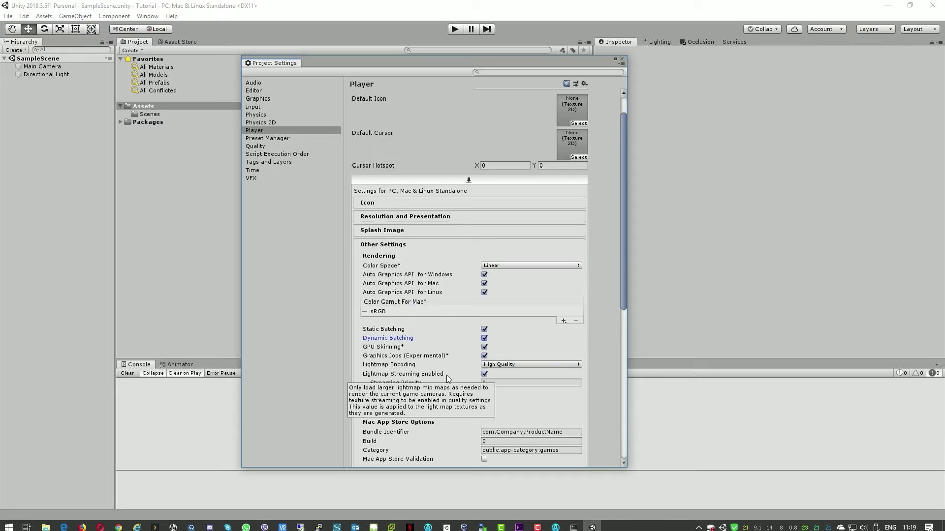
scroll(445, 371, "down", 2)
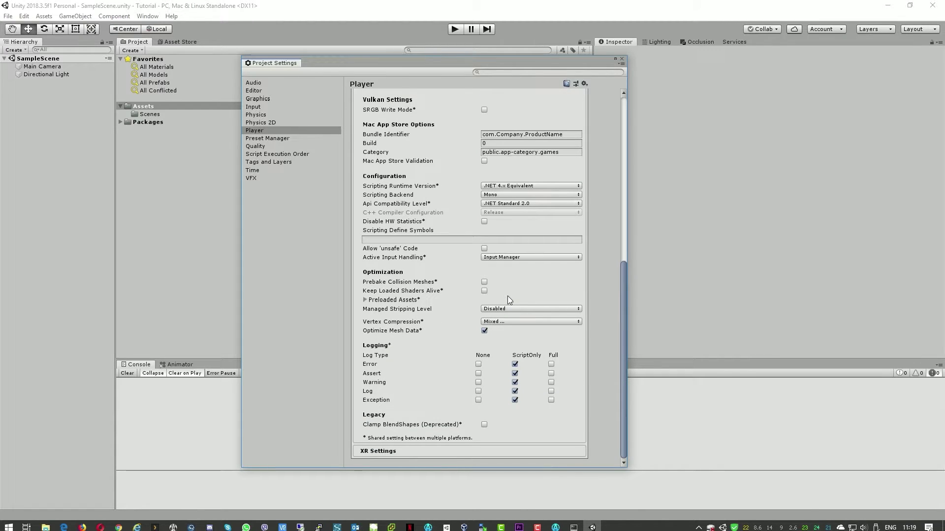
left_click(484, 282)
left_click(622, 60)
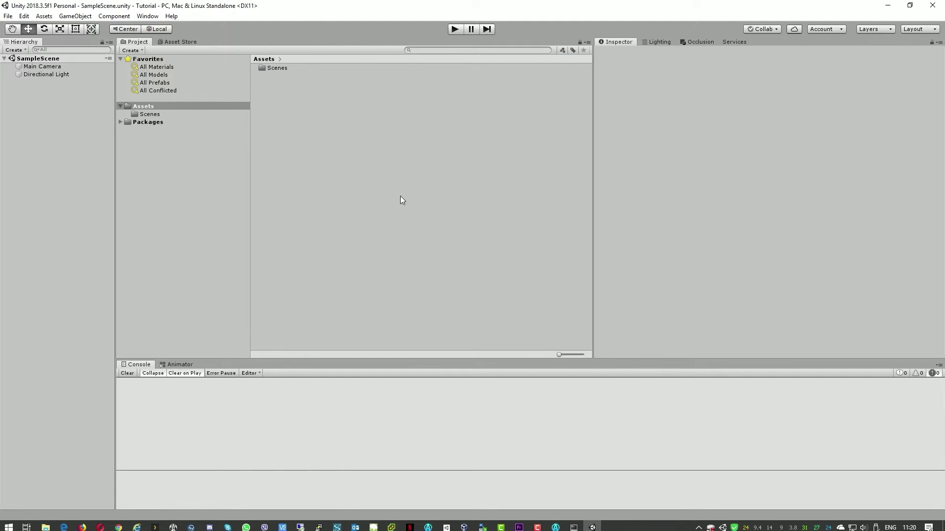
Edit the project's layers so that the PostProcessing name moves from User Layer 8 to User Layer 9.
left_click(869, 28)
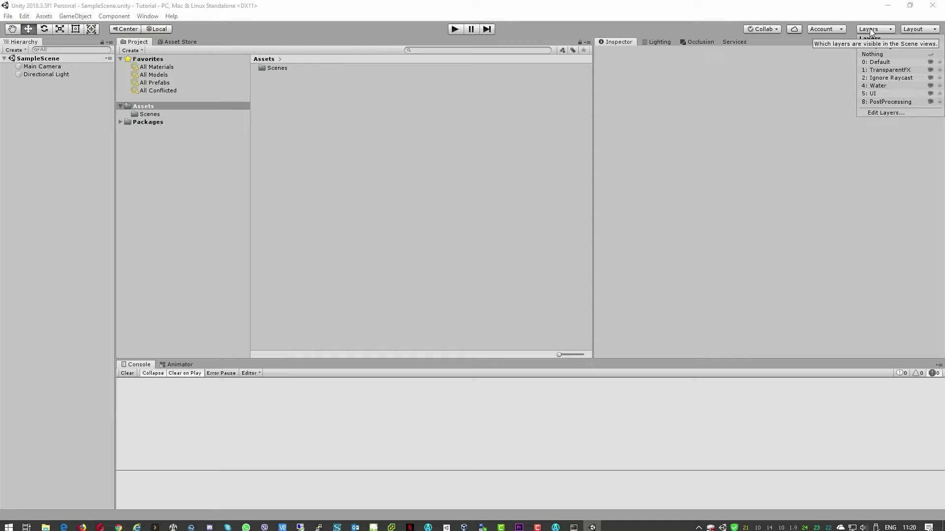
left_click(881, 111)
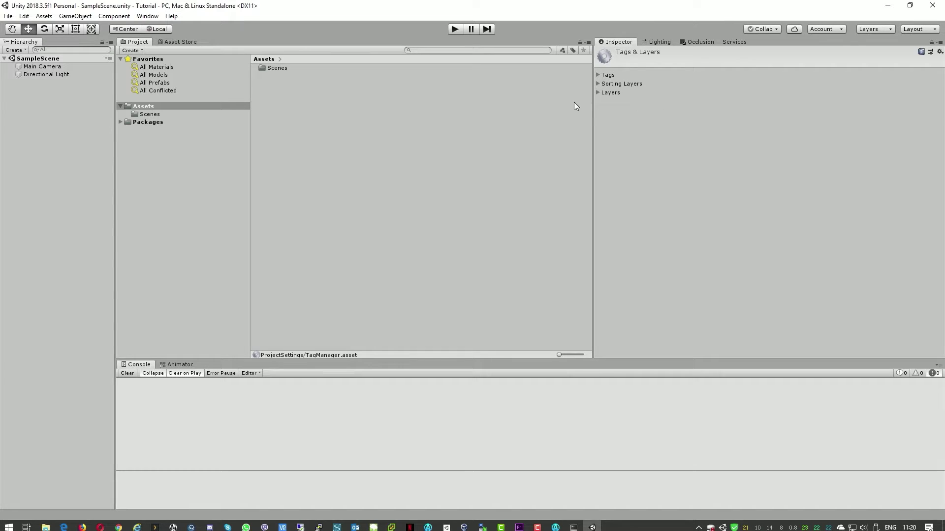
left_click(599, 93)
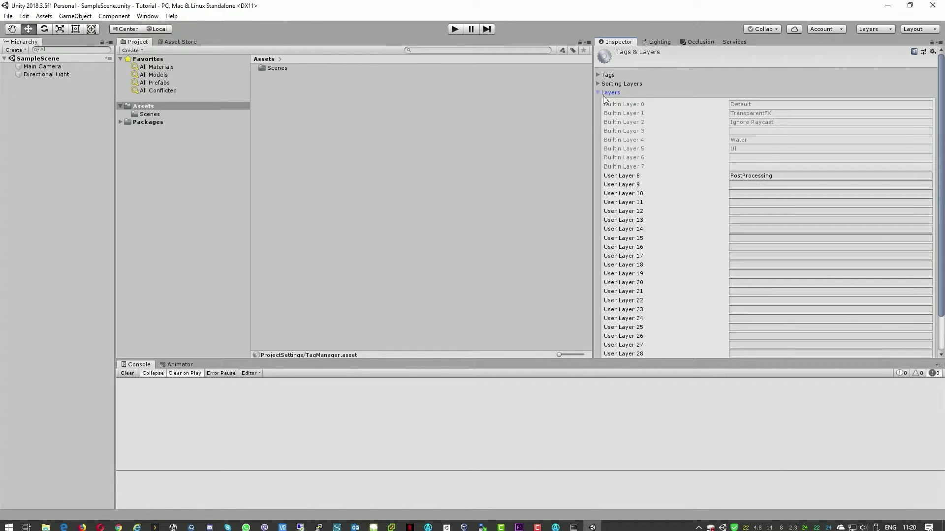
left_click(757, 176)
left_click(759, 174)
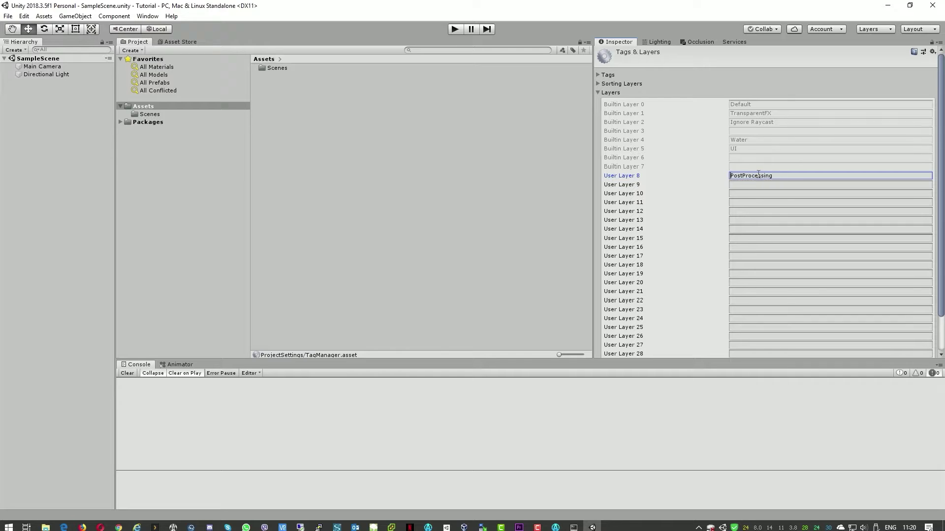
left_click_drag(784, 175, 719, 180)
key("ctrl+c")
key("BackSpace")
left_click(748, 185)
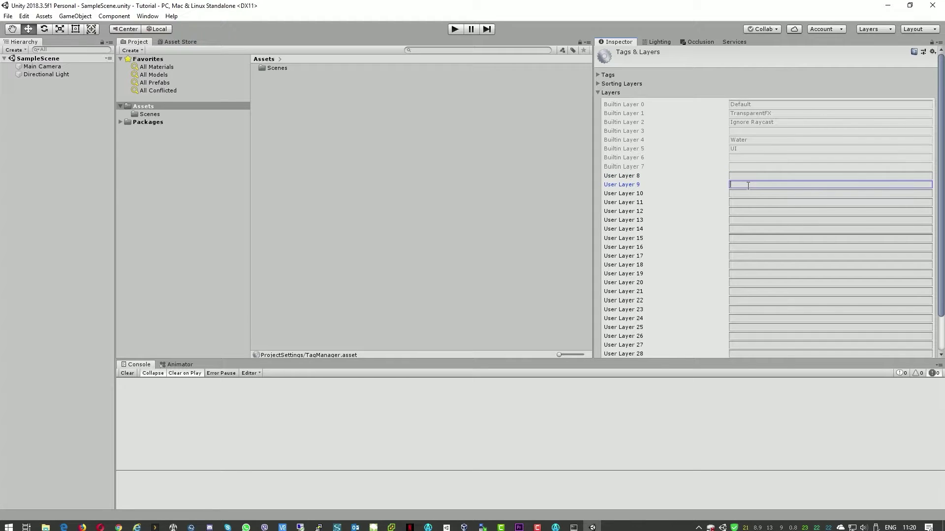
key("ctrl+v")
Name User Layer 8 Targetable and widen the project's asset area.
left_click(778, 175)
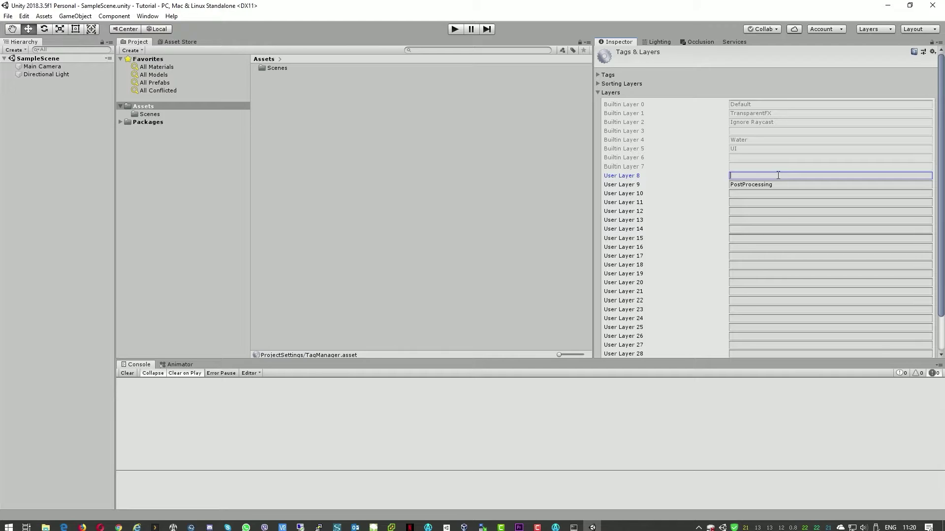
type("Targetable")
left_click(653, 44)
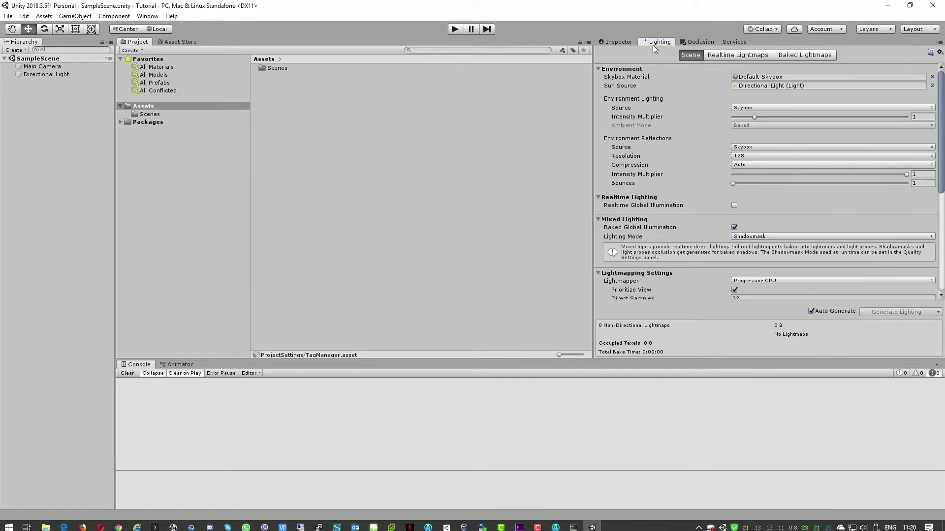
left_click(605, 44)
scroll(667, 165, "down", 2)
scroll(668, 170, "up", 2)
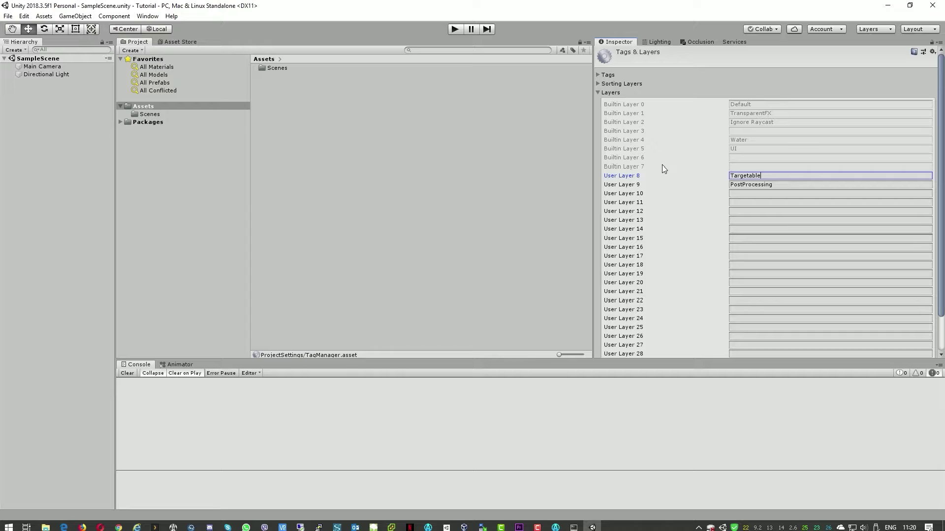
left_click_drag(590, 89, 730, 89)
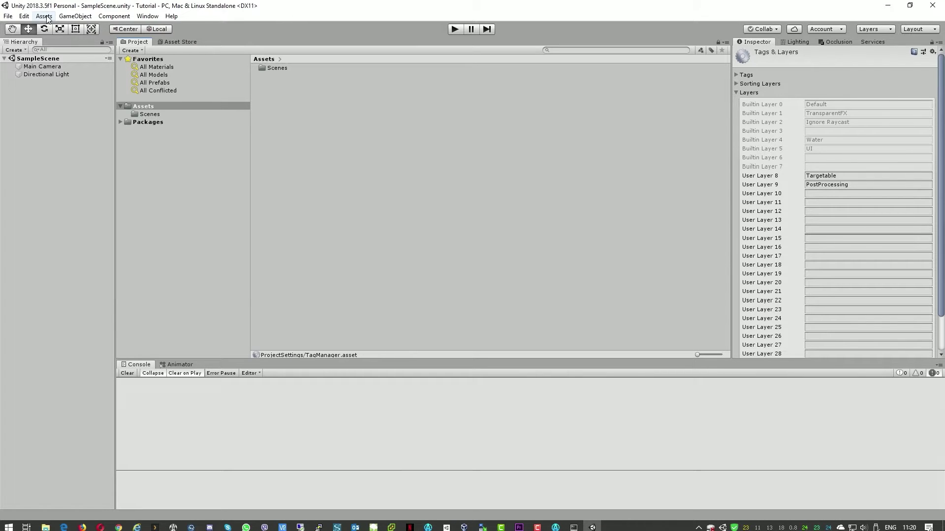
Import the custom package AtavismUnity_V2018.3.1_Demo.unitypackage from the Desktop with all its contents.
left_click(26, 16)
mouse_move(37, 20)
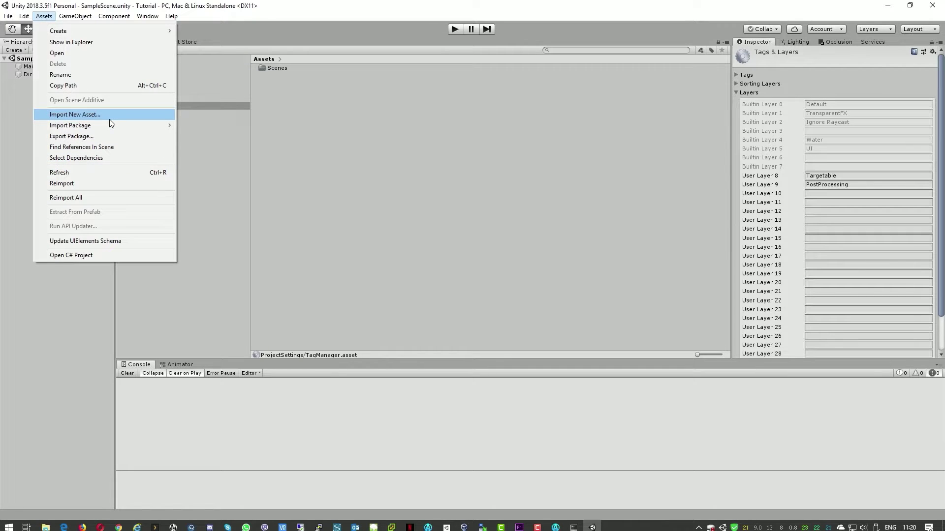
mouse_move(114, 126)
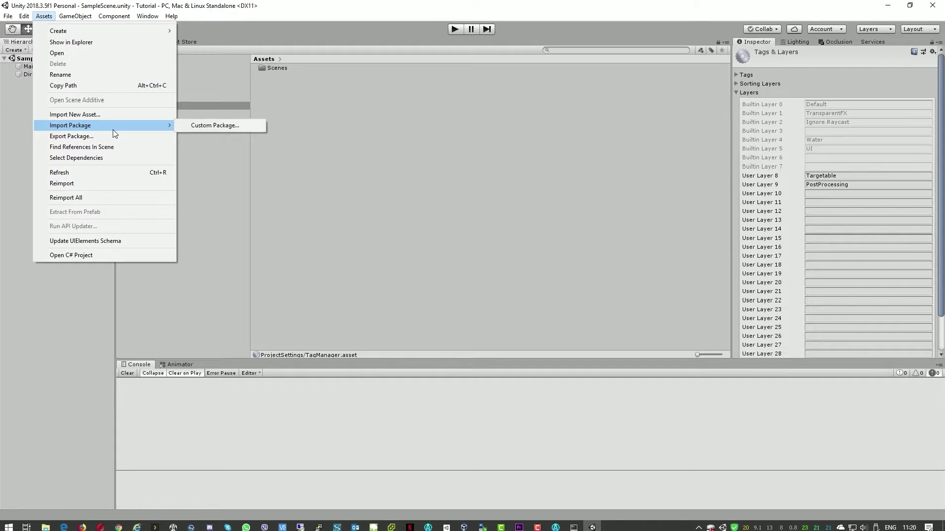
left_click(216, 125)
left_click(174, 154)
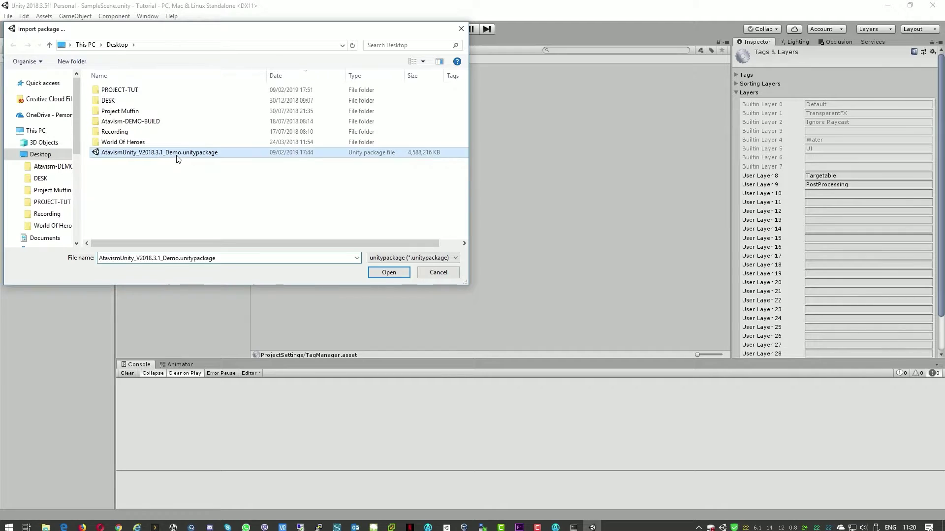
left_click(390, 274)
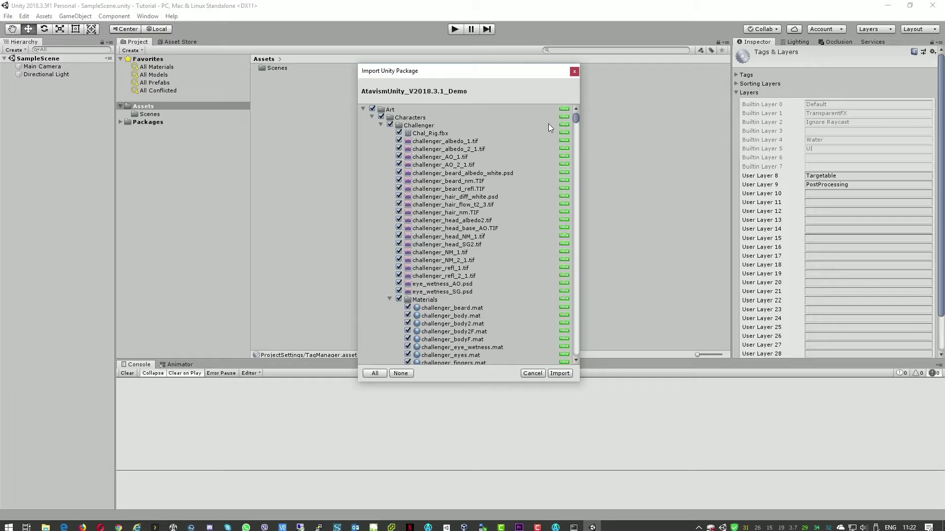
mouse_move(575, 118)
left_mouse_down()
mouse_move(590, 214)
mouse_move(566, 356)
mouse_move(572, 114)
left_mouse_up()
left_click(560, 373)
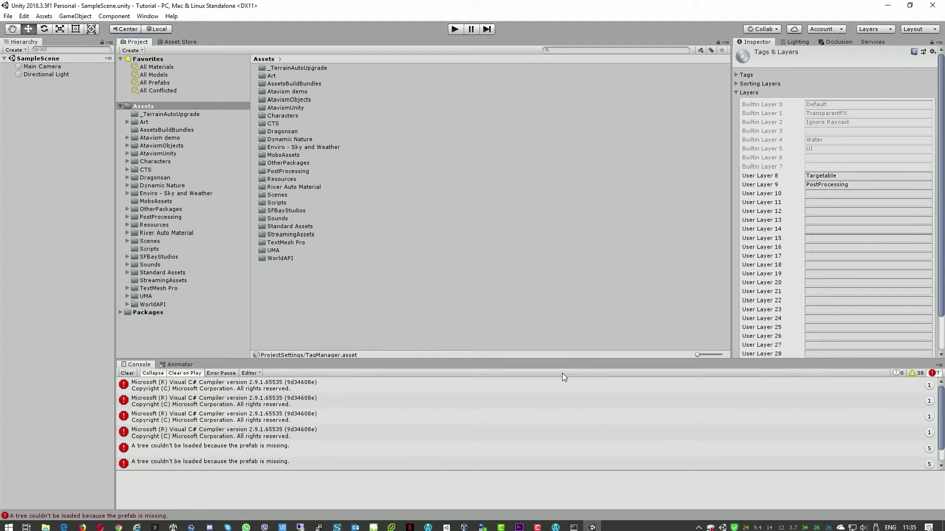
Examine the first compiler error in the console and delete the PostProcessing folder from the project's Assets.
left_click(254, 389)
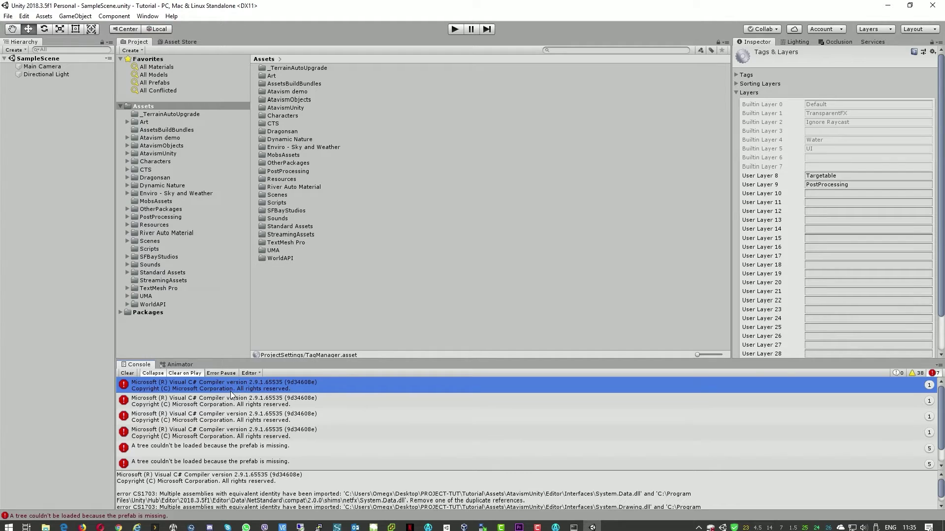
left_click(147, 217)
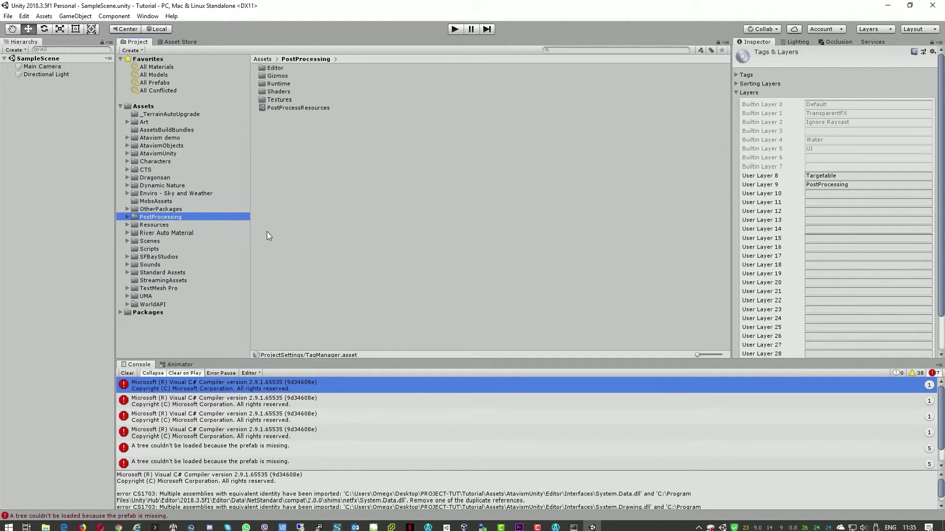
key("Delete")
key("Return")
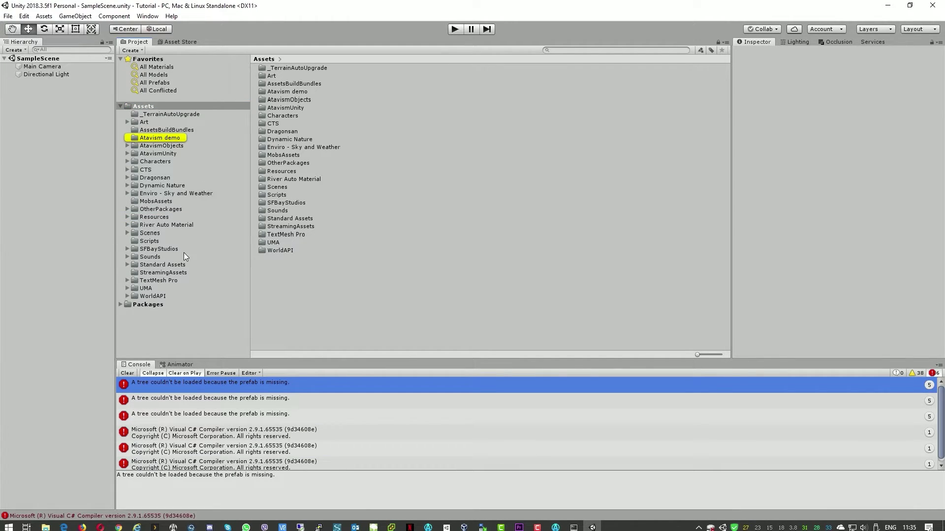
Delete the System.Data and System.Drawing libraries named in the compiler error from the AtavismUnity/Editor/Interfaces folder.
left_click(207, 431)
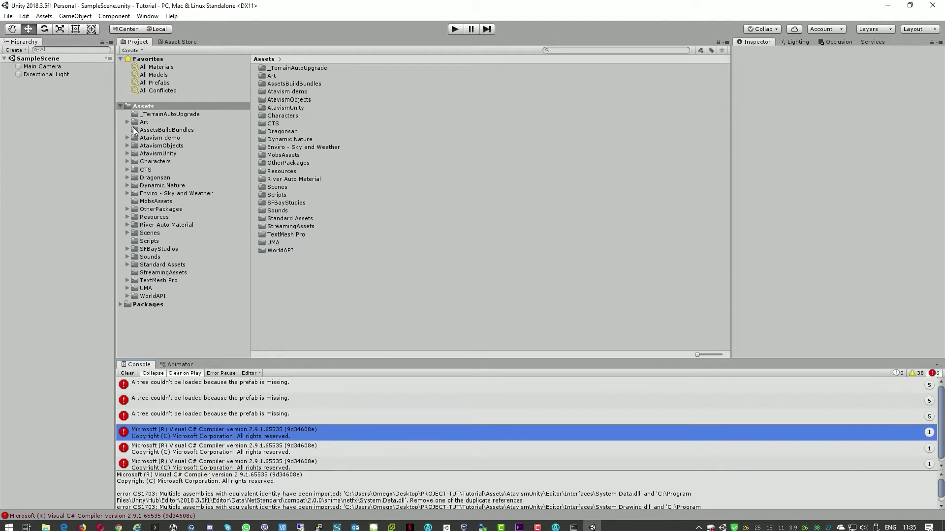
left_click(128, 154)
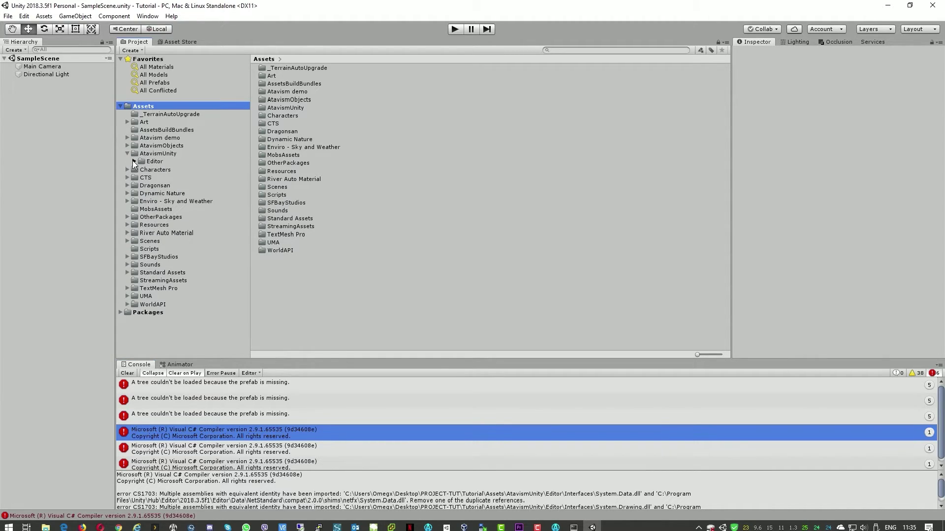
left_click(133, 161)
left_click(158, 186)
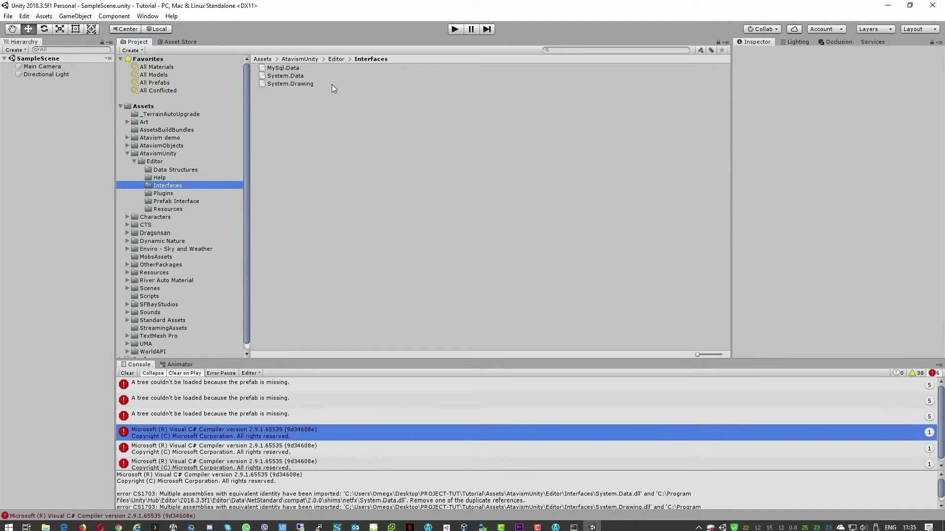
left_click(297, 84)
left_click(282, 75, "shift")
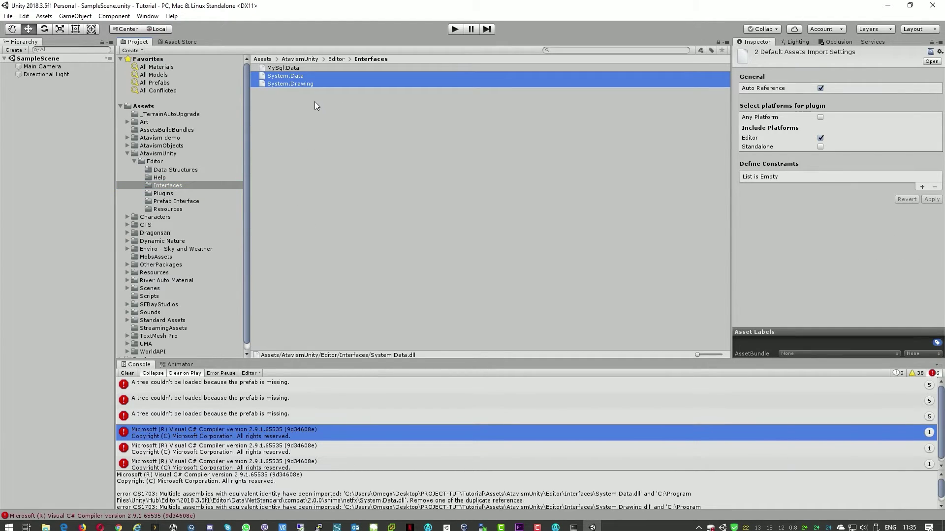
key("Delete")
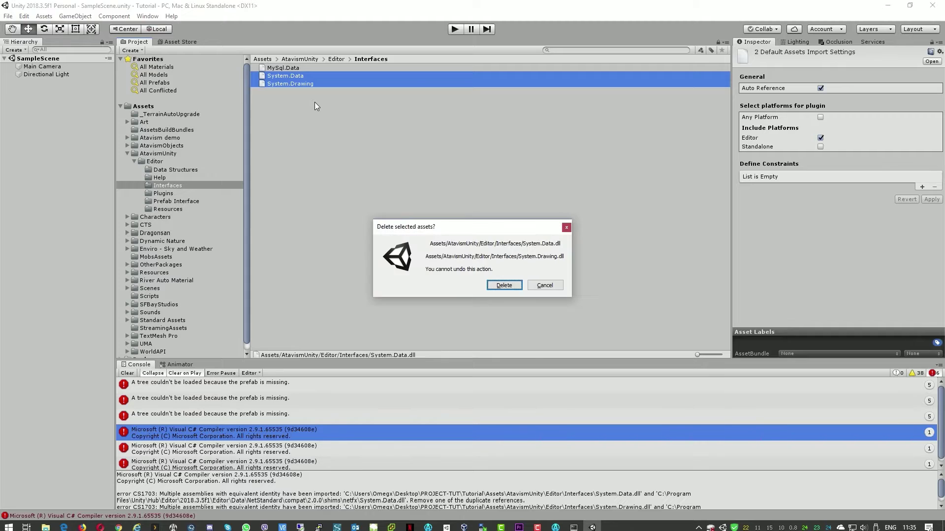
key("Return")
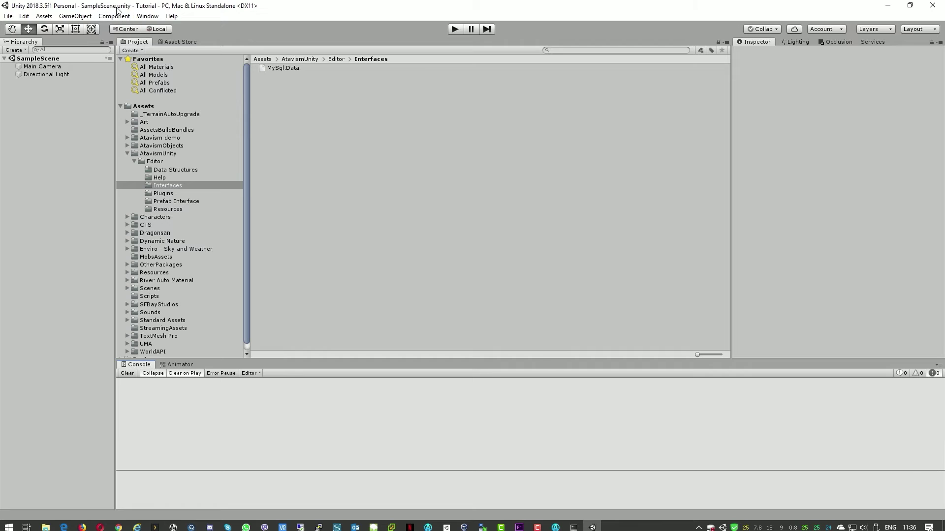
Install version 2.1.3 of the Post Processing package with the Package Manager and close its window.
left_click(140, 16)
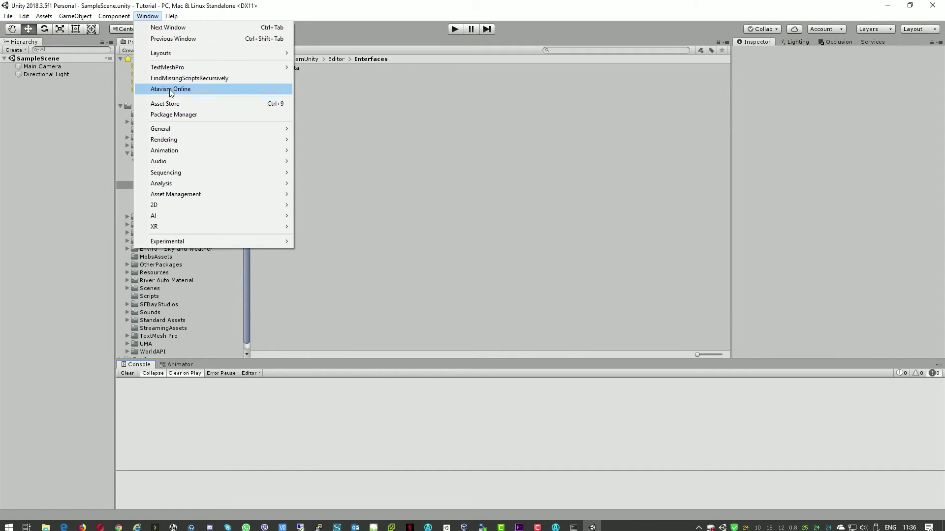
left_click(173, 115)
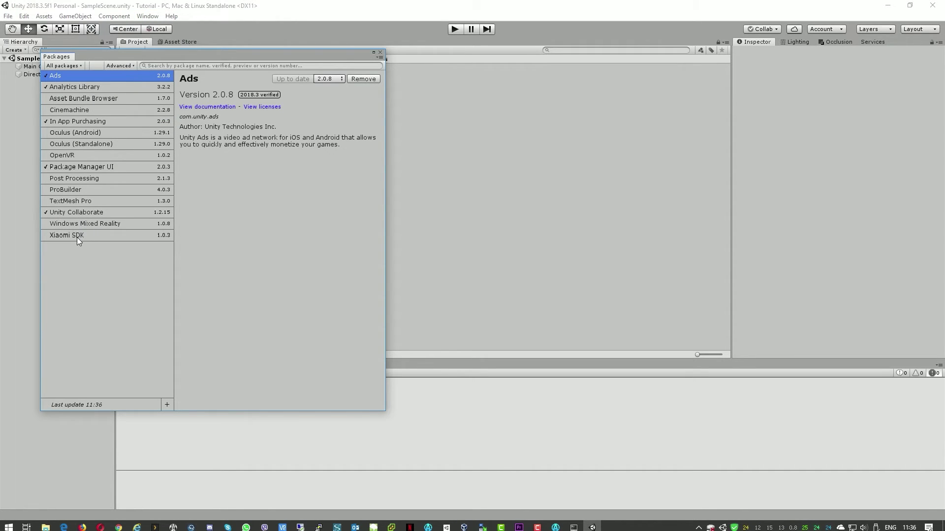
left_click(73, 178)
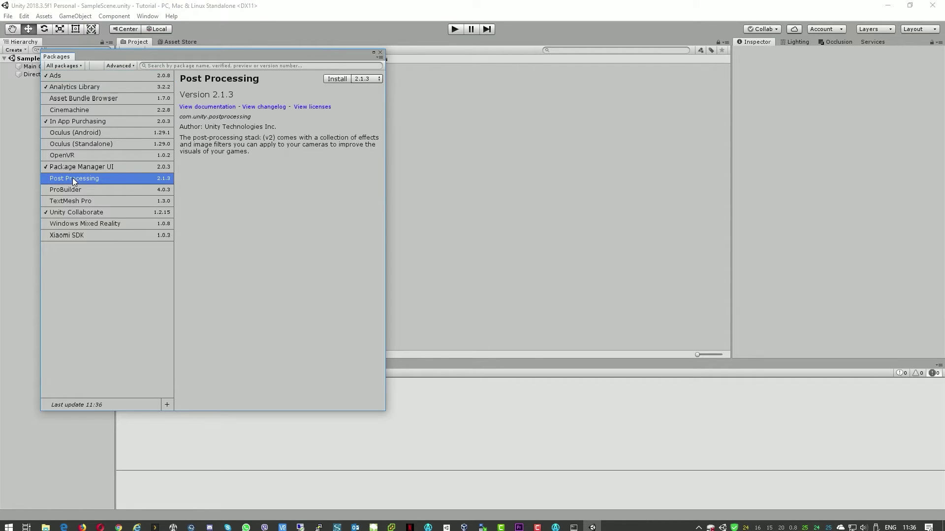
left_click(336, 80)
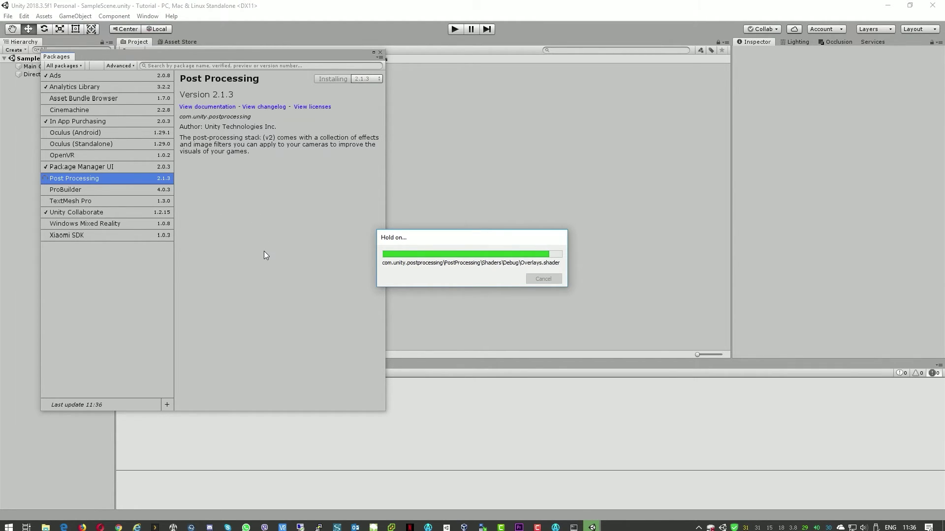
left_click(381, 52)
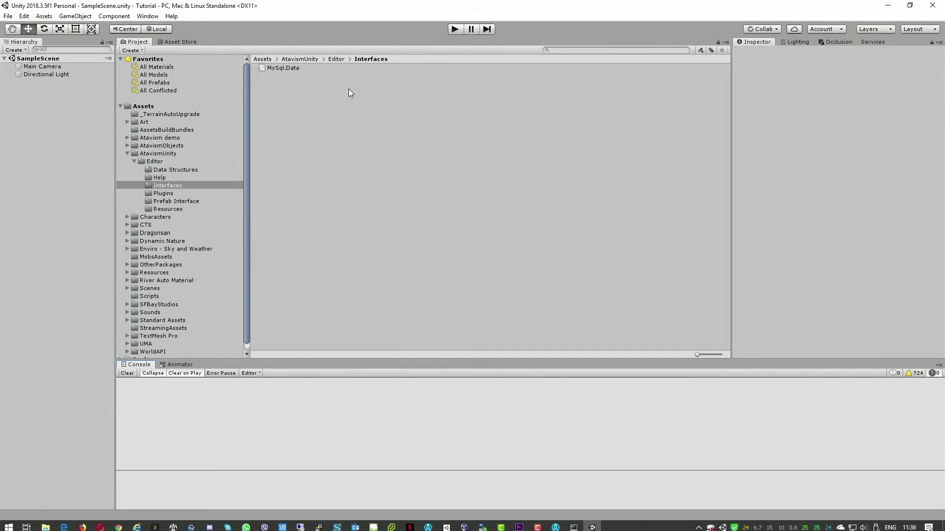
Remove the deleted scene entry from the Scenes In Build list in the build settings.
left_click(8, 18)
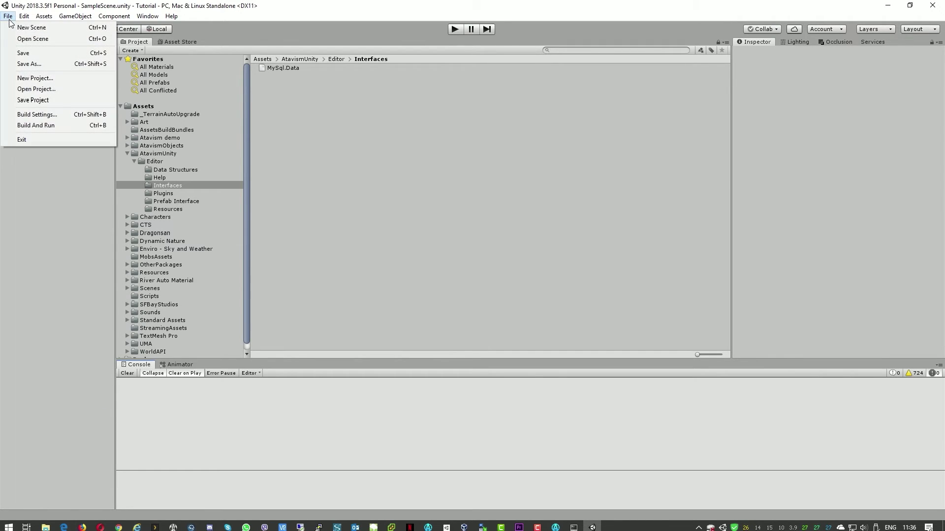
left_click(31, 115)
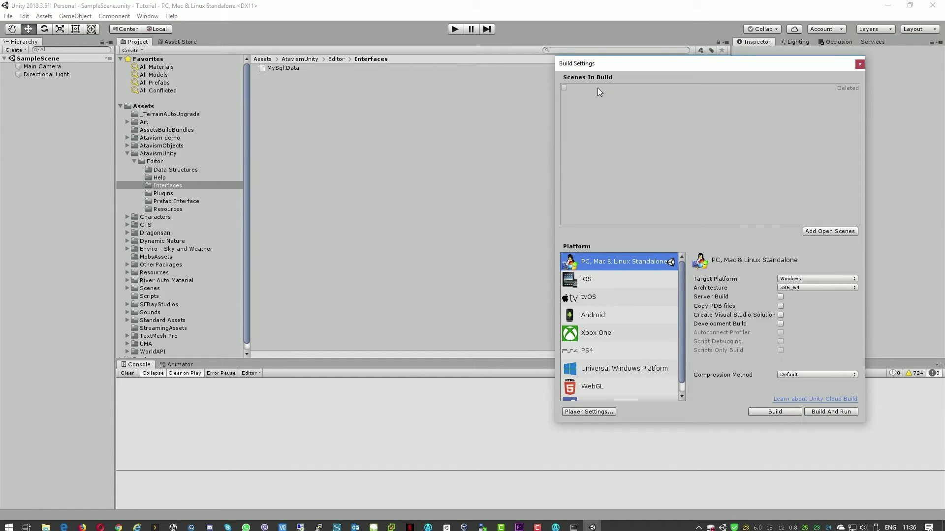
left_click(614, 87)
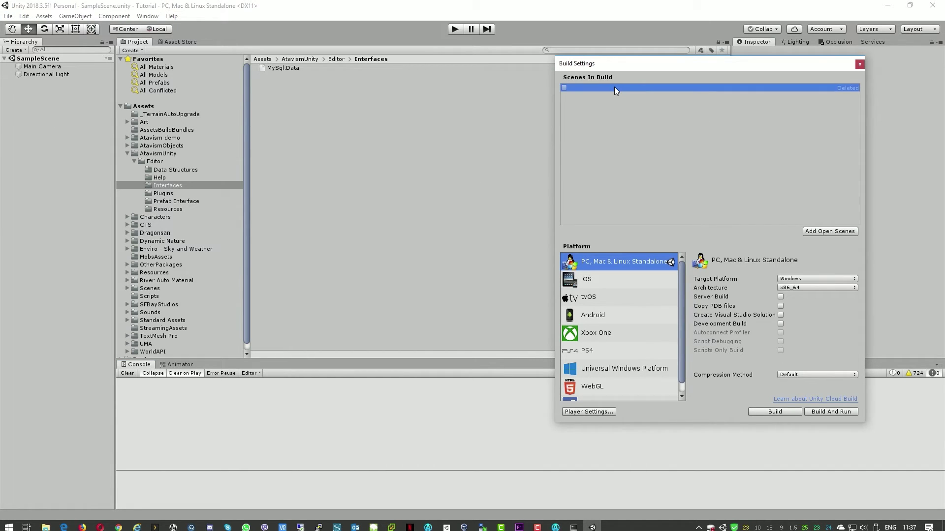
right_click(614, 87)
left_click(638, 95)
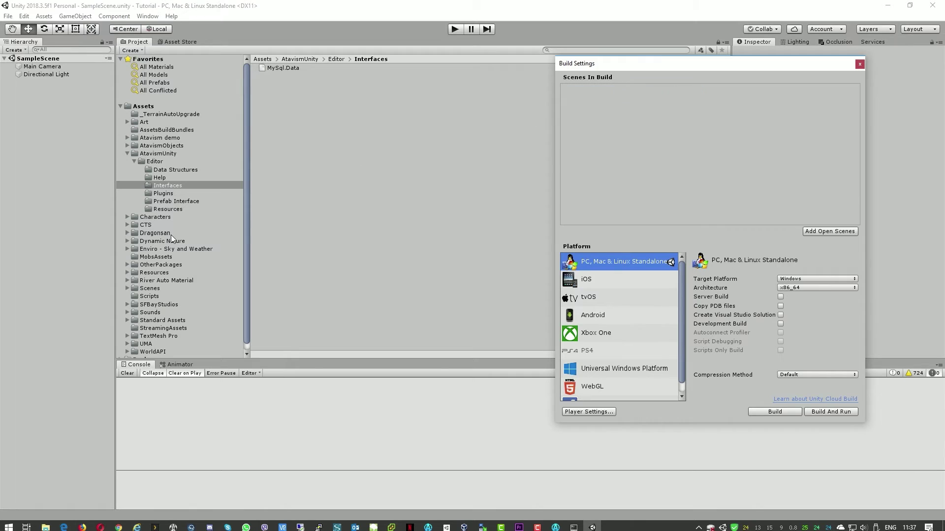
Add all scenes of the Scenes folder, from Arena1v1 to SinglePlayerPrivate, to the Scenes In Build list.
left_click(149, 289)
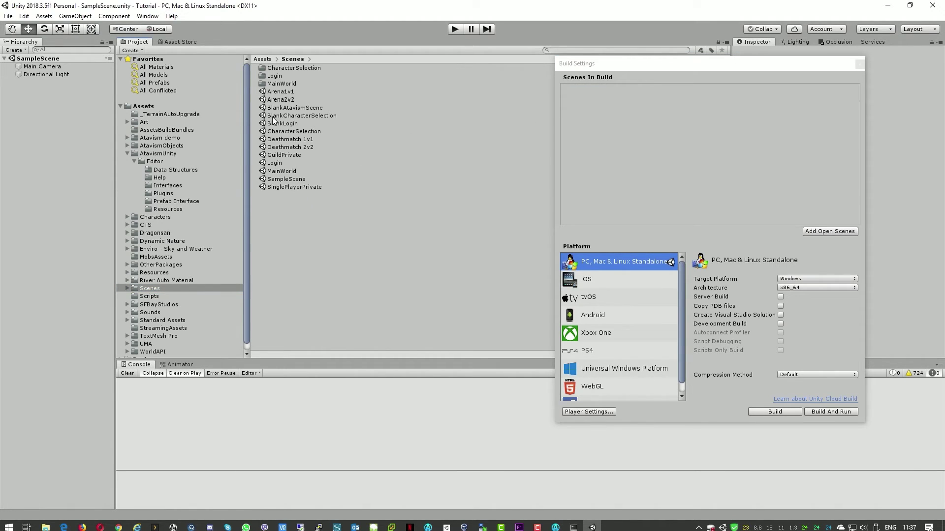
left_click(275, 92)
left_click(289, 187, "shift")
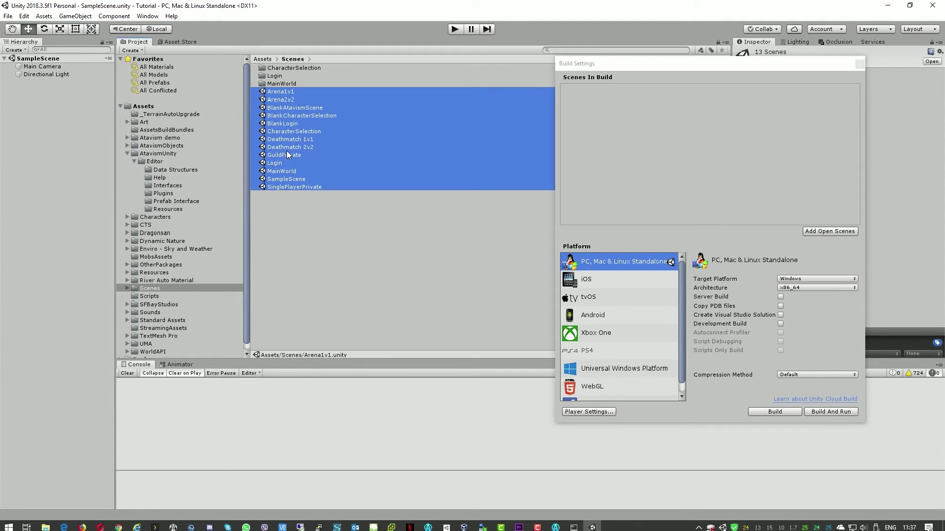
left_click_drag(287, 150, 645, 185)
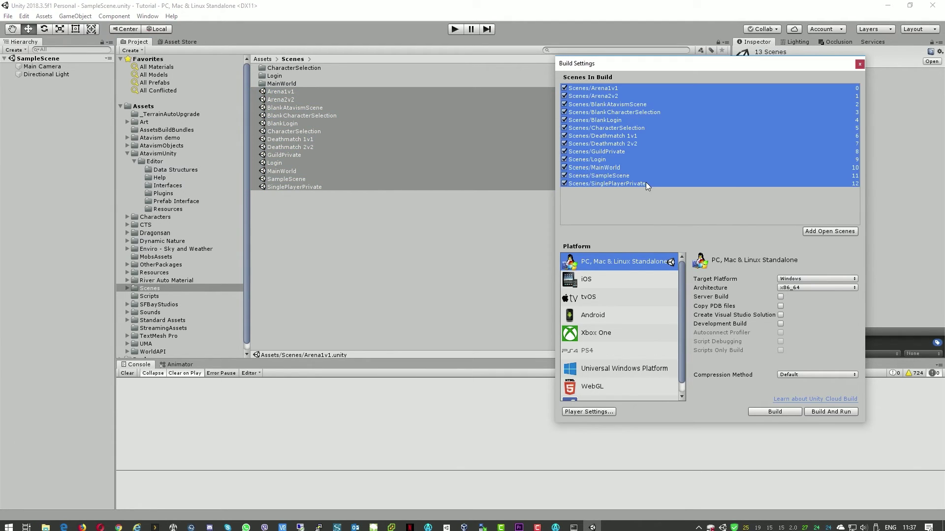
Move the Login scene to index 0 of the Scenes In Build list and close the build settings.
left_click(595, 159)
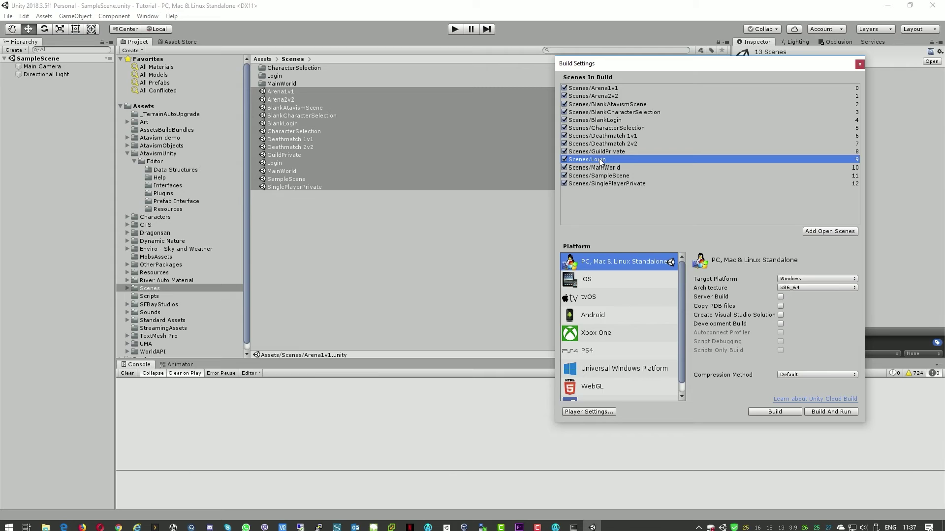
left_click_drag(600, 162, 591, 89)
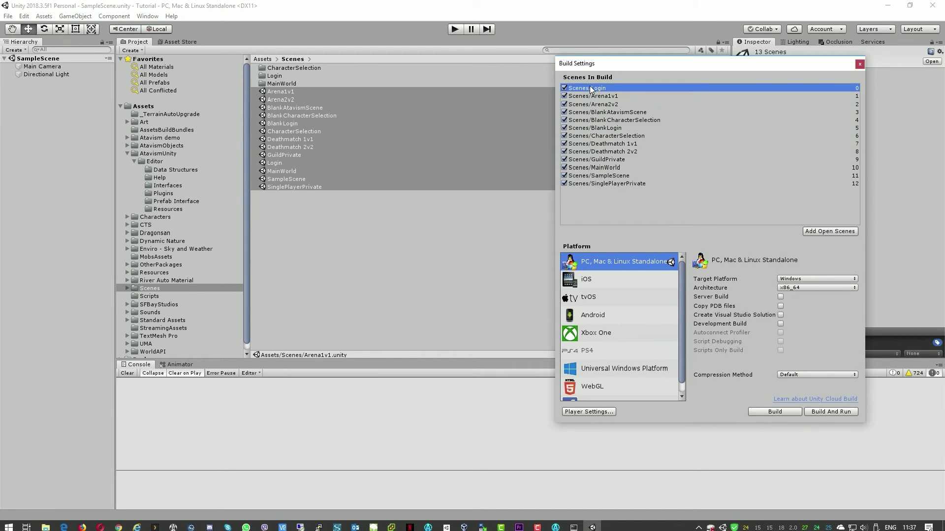
left_click(860, 63)
left_click(413, 229)
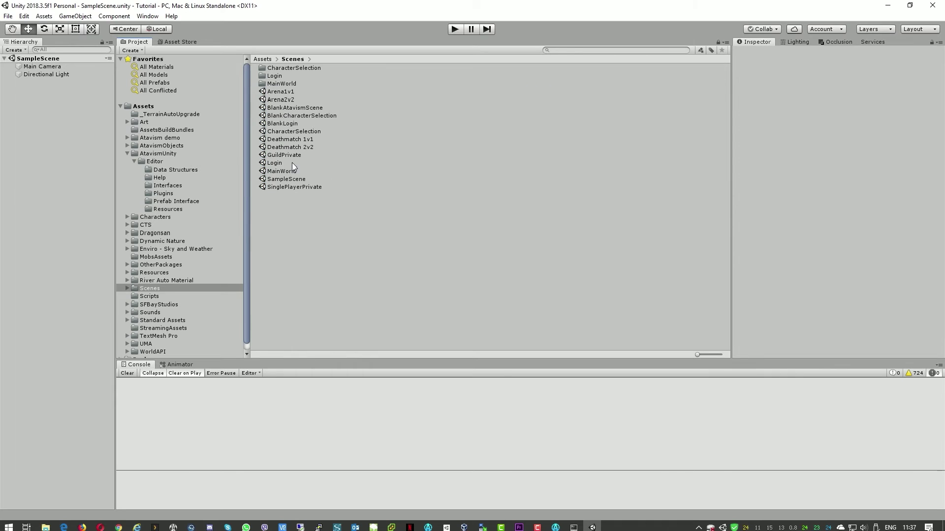
Open the Login scene and set the Master Server of its AtavismCore object to atavism.omegalan.eu.
double_click(274, 163)
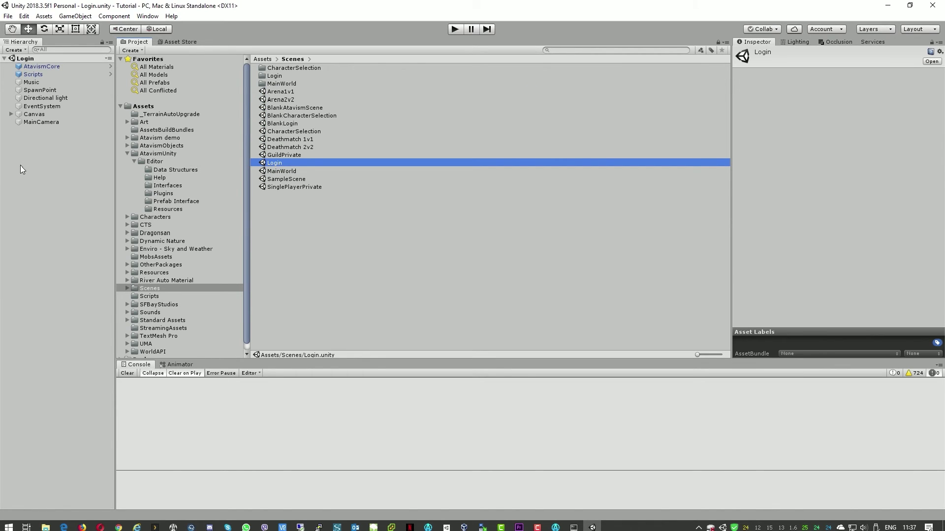
left_click(33, 66)
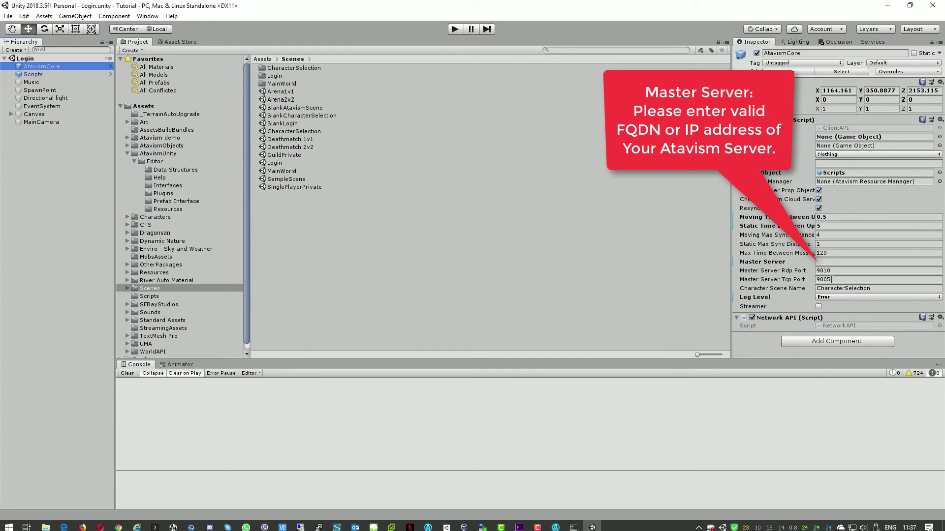
left_click(829, 262)
type("atavis")
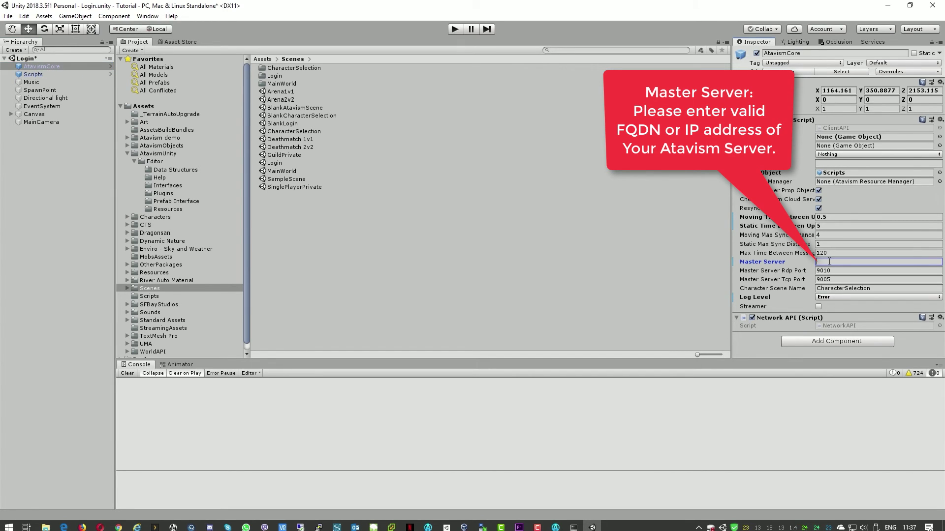
type("m.omegalan.eu")
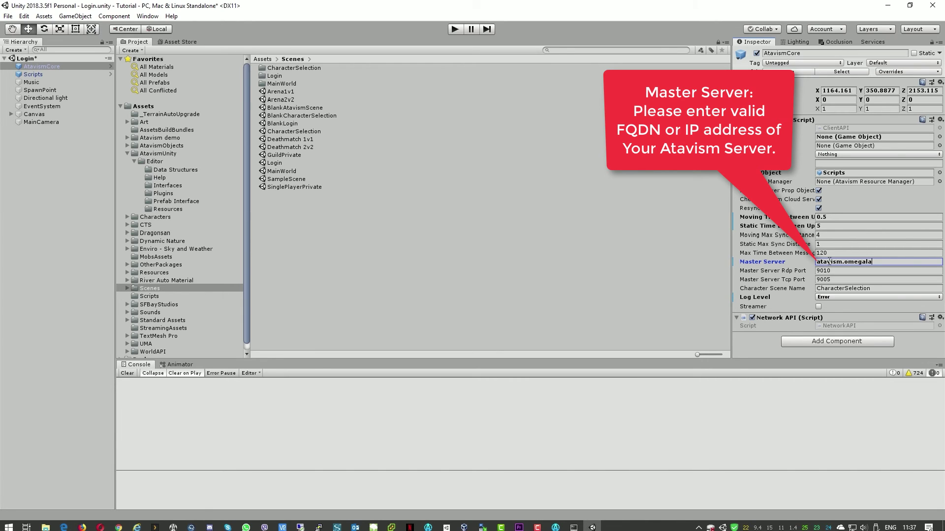